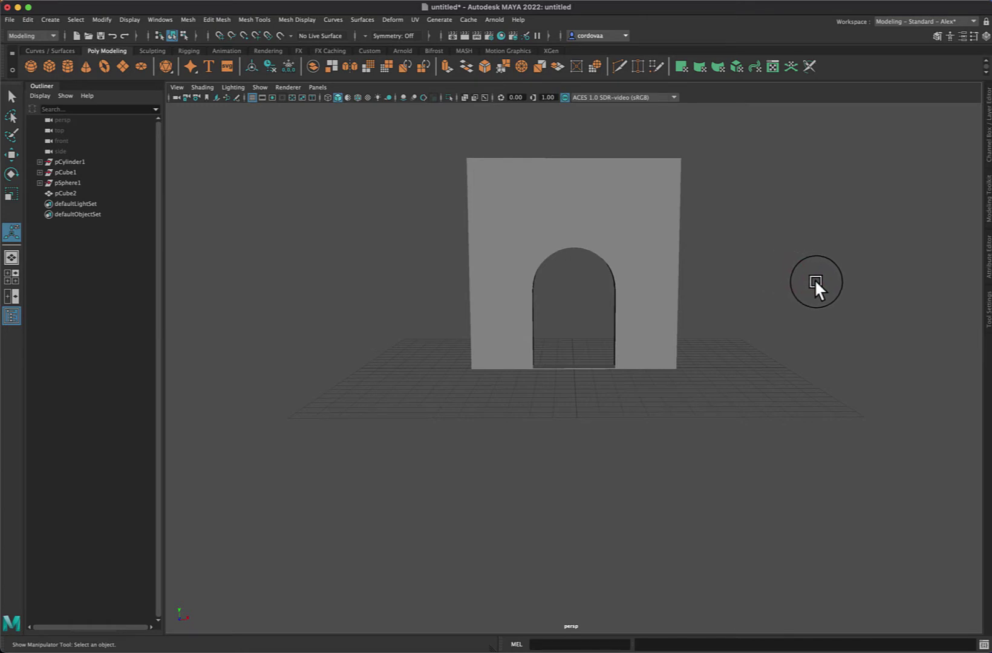
Slide the arched wall (pCube2) far to the right along X, then deselect it.
mouse_move(815, 280)
left_mouse_down("alt")
mouse_move(787, 290)
mouse_move(820, 286)
mouse_move(768, 284)
mouse_move(825, 282)
mouse_move(751, 284)
mouse_move(824, 288)
mouse_move(814, 283)
left_mouse_up("alt")
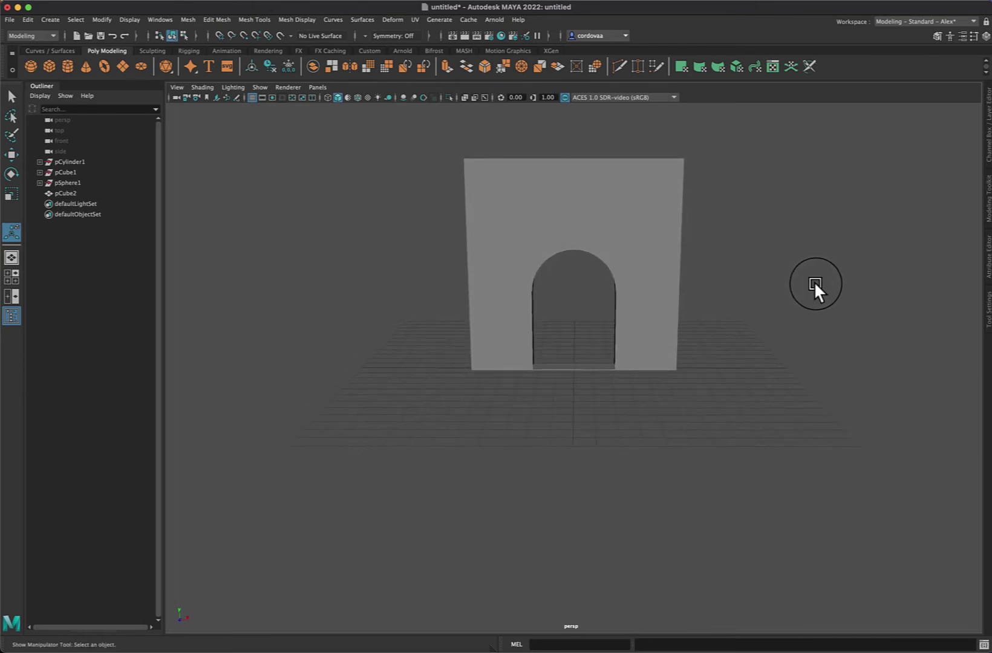
left_click(657, 247)
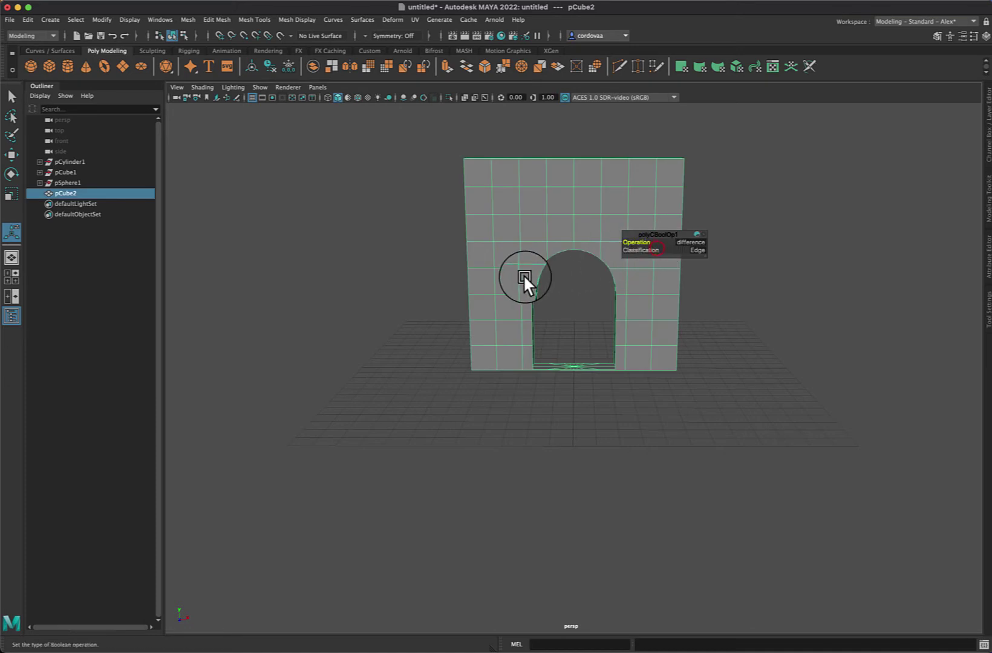
key("w")
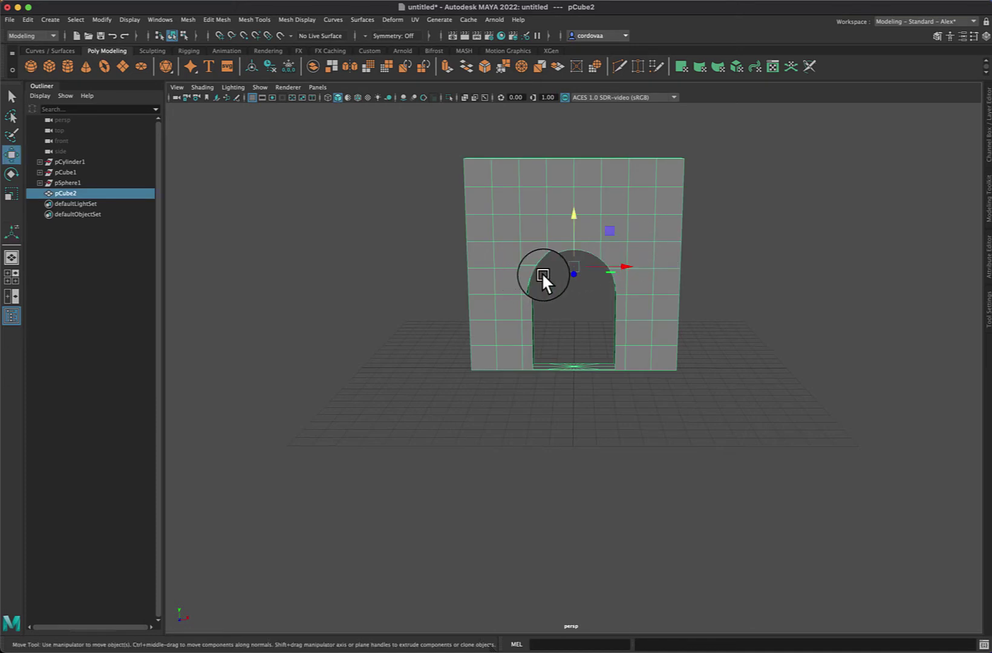
left_click_drag(618, 266, 952, 267)
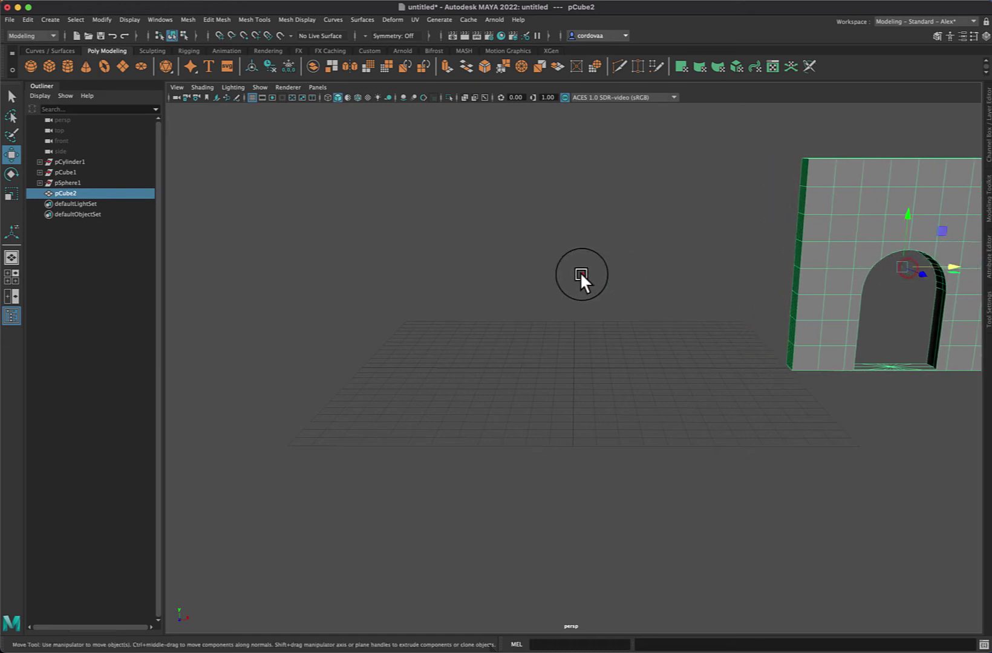
left_click(580, 276)
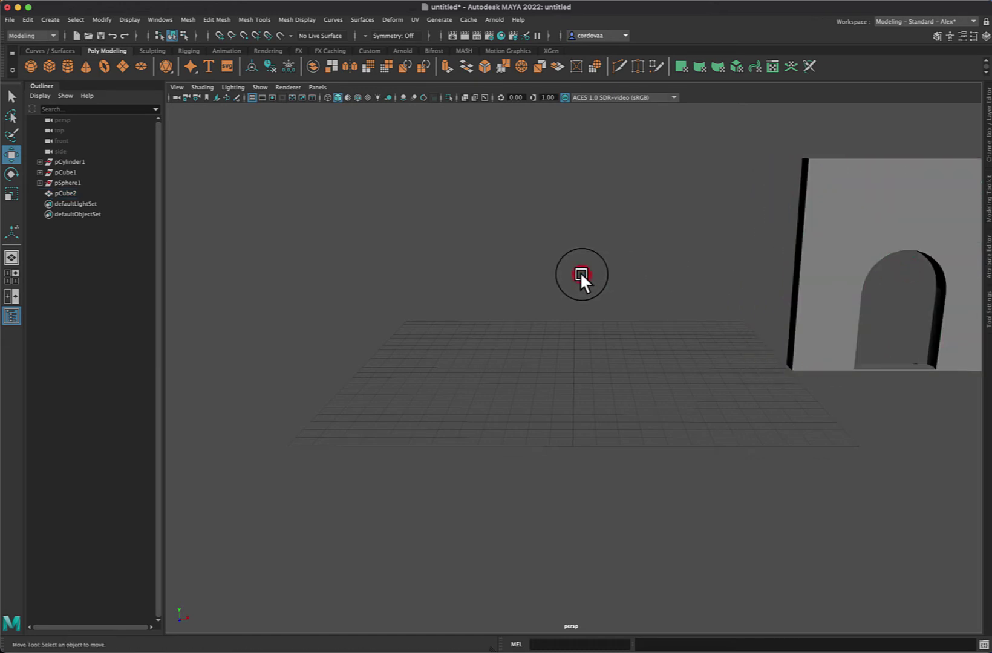
Create a polygon sphere, cube and cylinder at the origin, then raise the cube to Y 1.913.
left_click(31, 67)
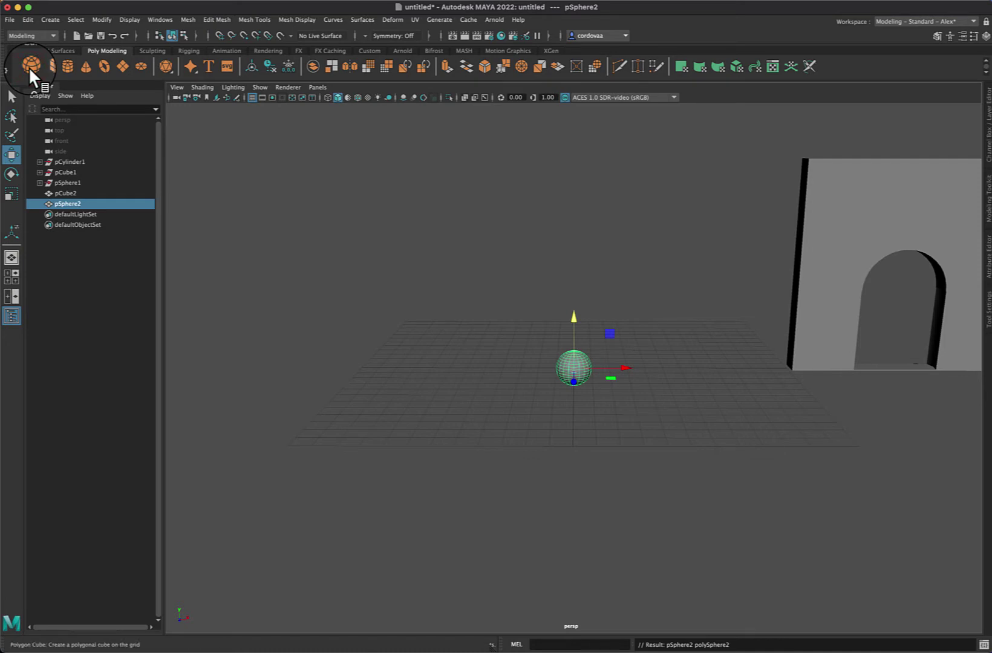
left_click(47, 65)
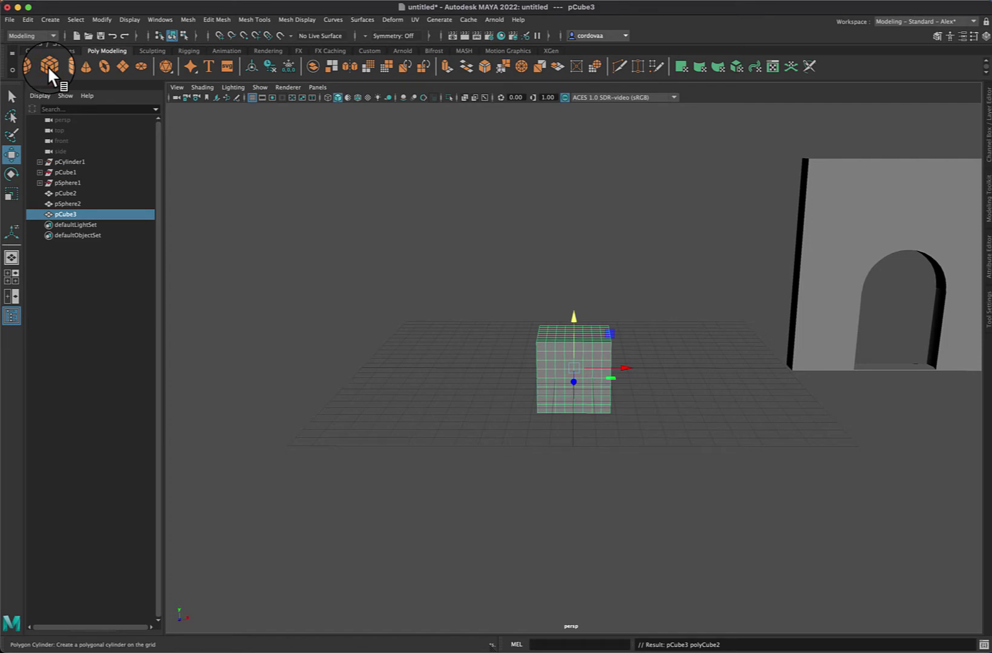
left_click(66, 65)
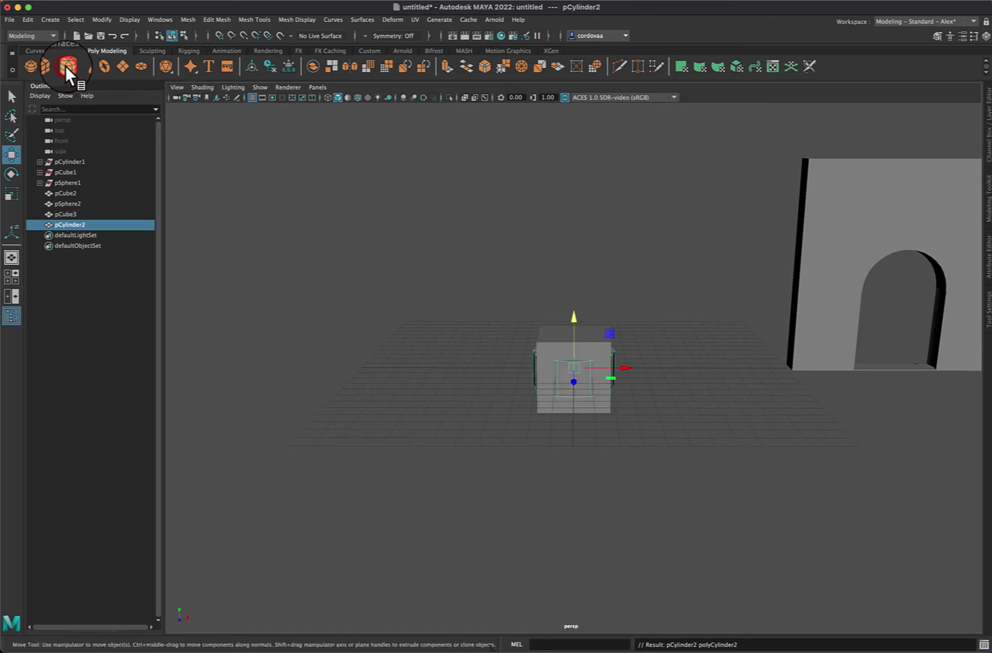
left_click(584, 331)
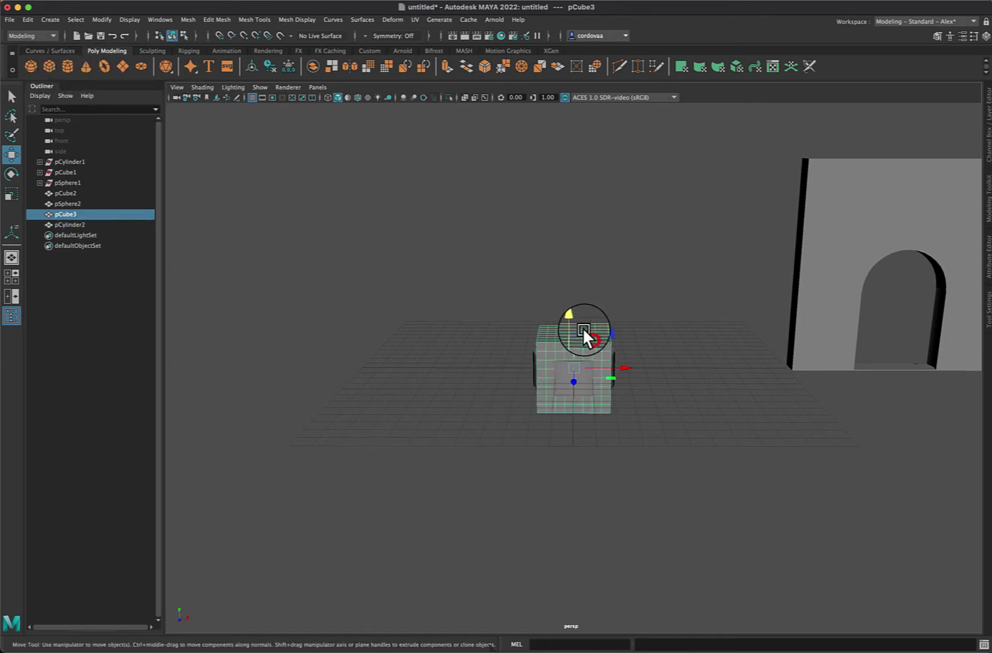
left_click_drag(573, 317, 568, 282)
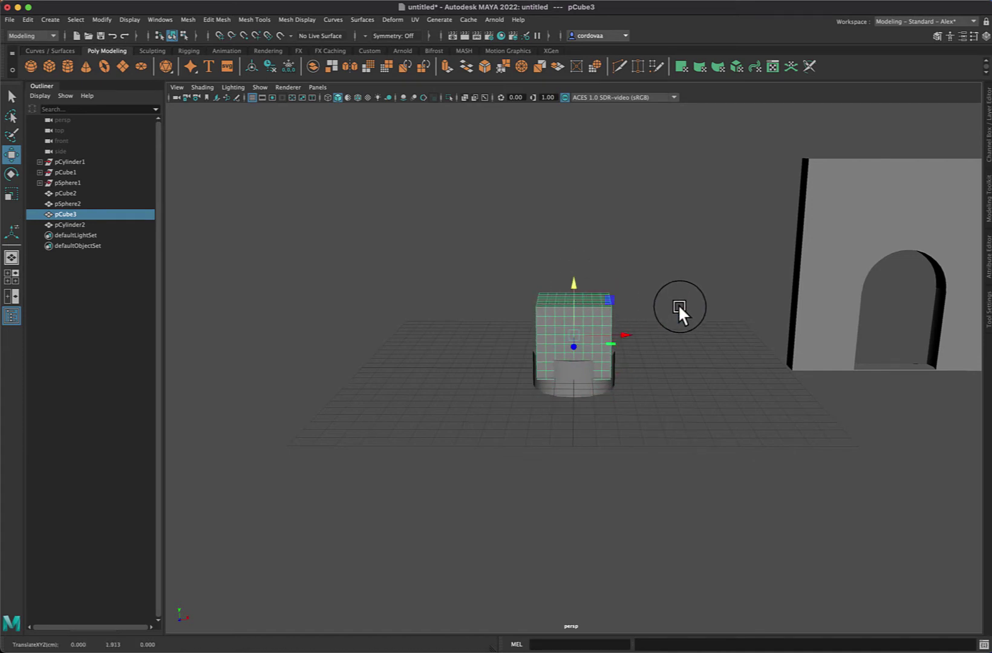
Push the arched wall farther aside so it stays out of the work area.
left_click_drag(679, 305, 653, 341, "alt")
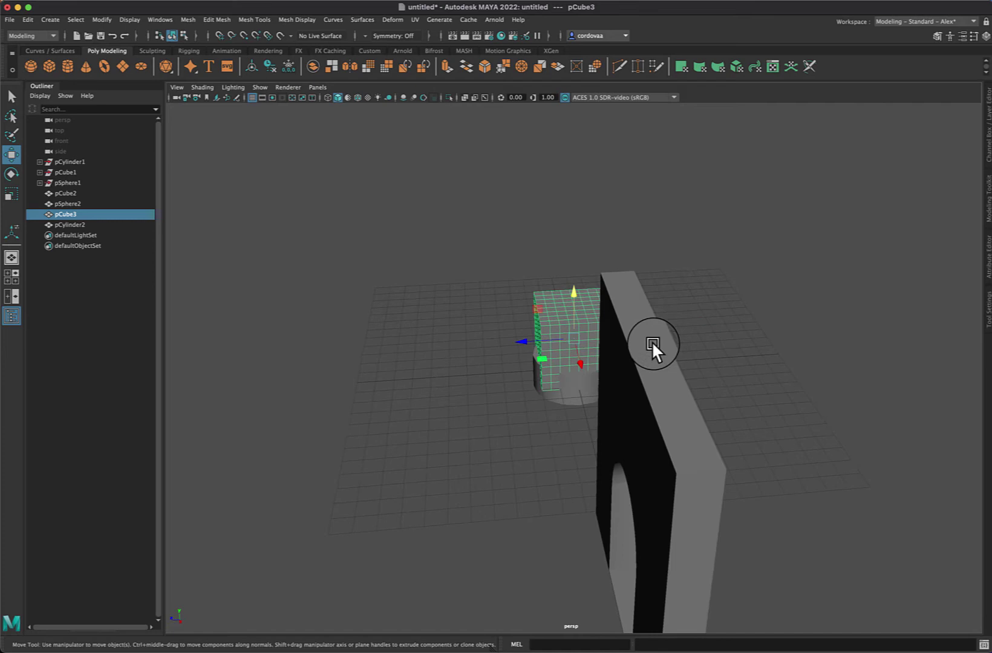
left_click(645, 381)
left_click_drag(593, 502, 875, 457)
Scale pCube3 into a tall, thin square panel, viewed from the front.
left_click(588, 327)
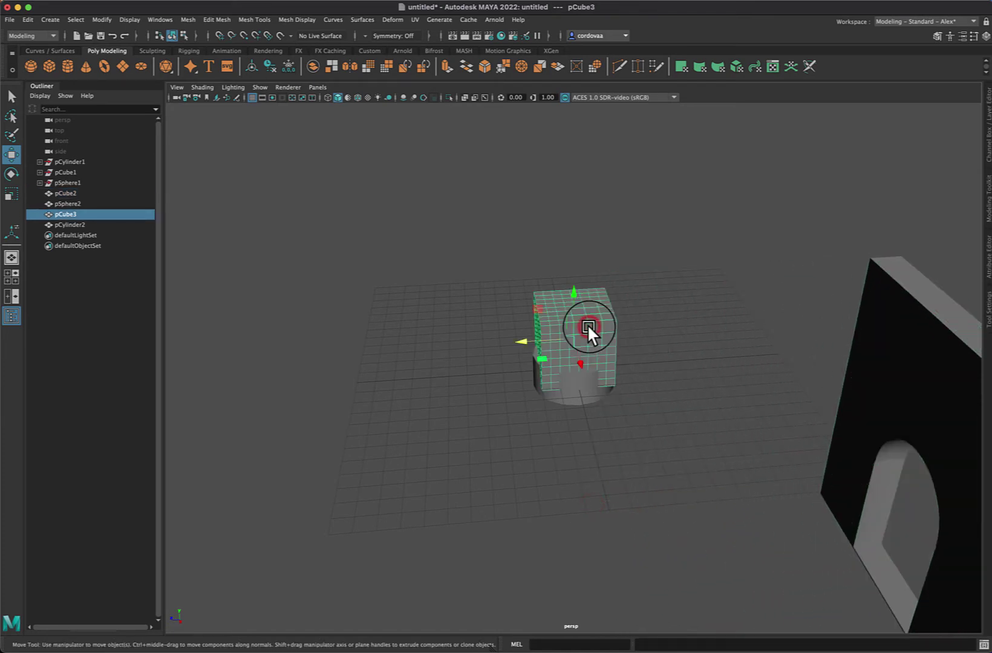
key("r")
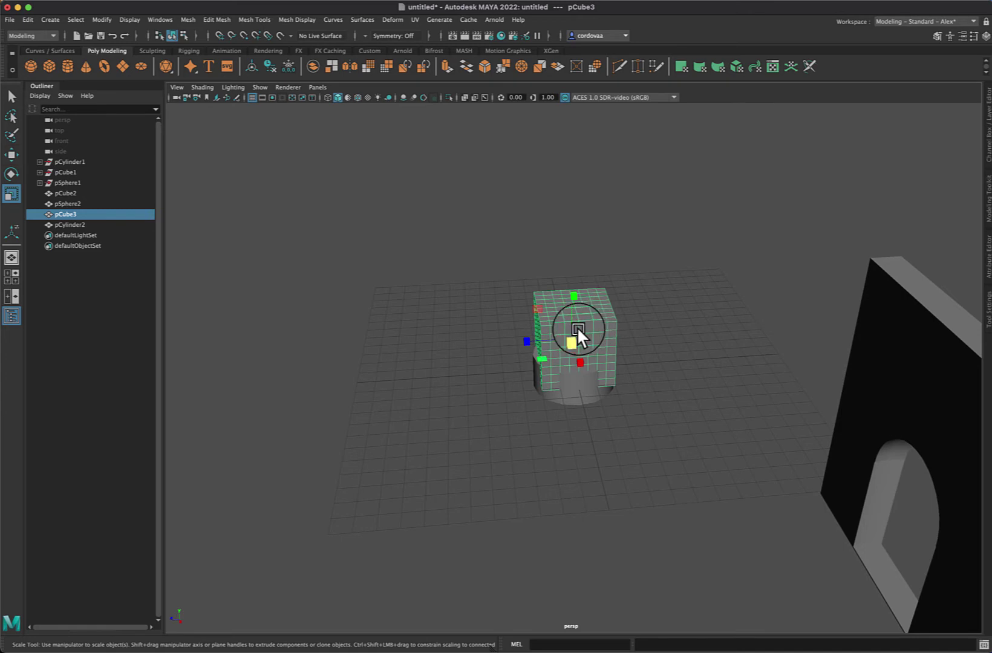
left_click_drag(527, 341, 614, 524)
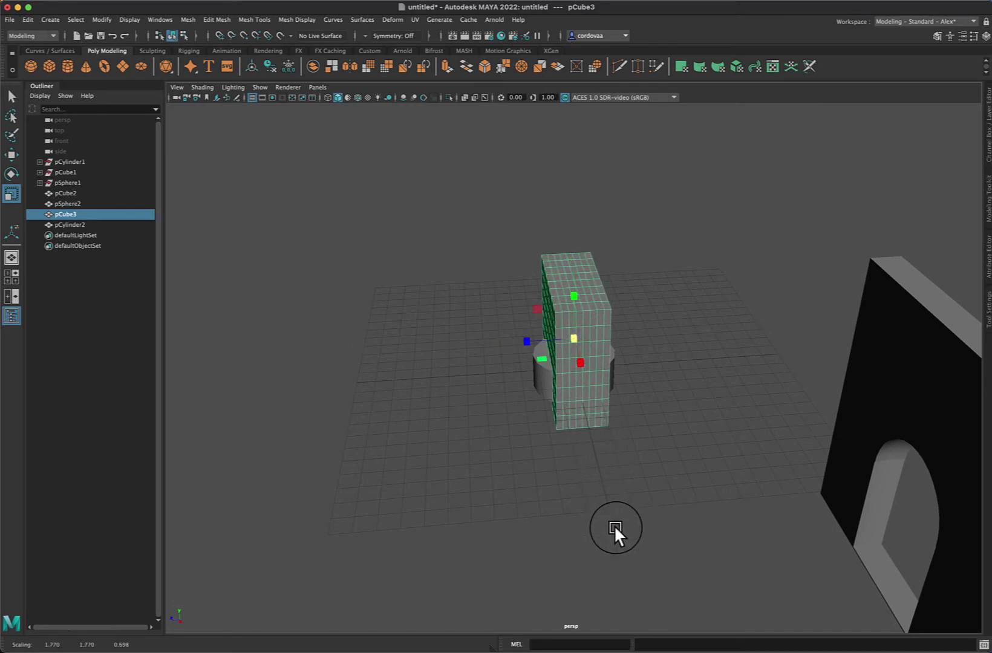
left_click_drag(524, 338, 616, 351)
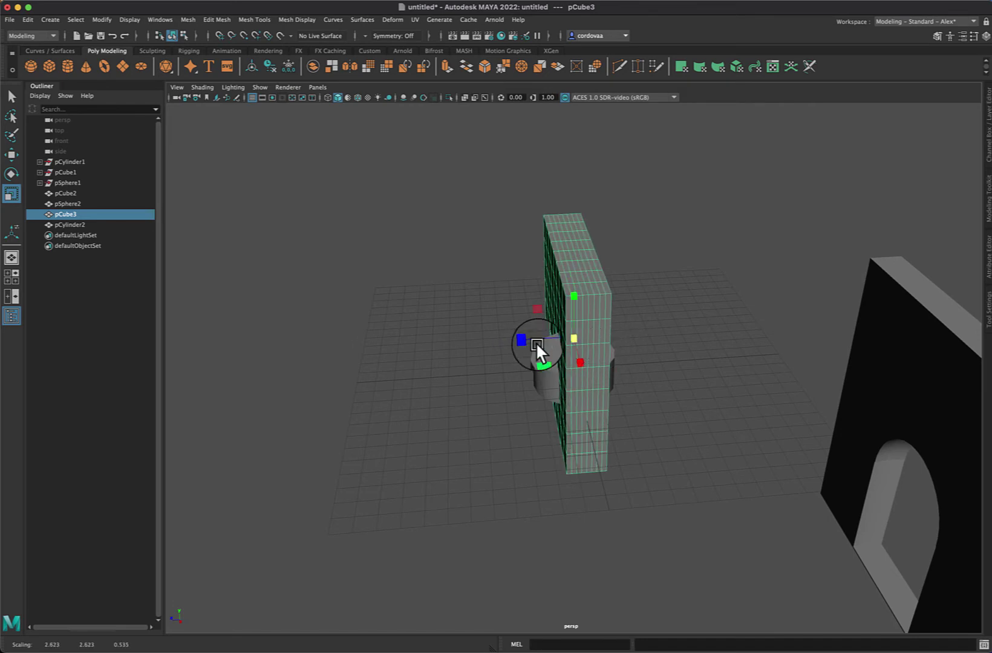
left_click_drag(536, 342, 533, 339)
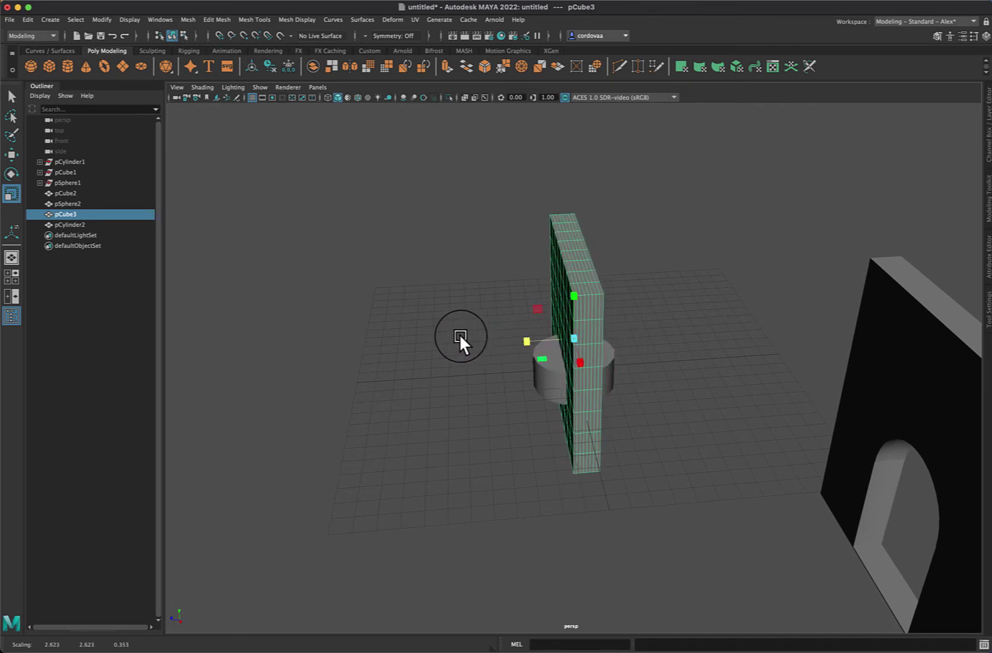
left_click_drag(460, 336, 515, 332, "alt")
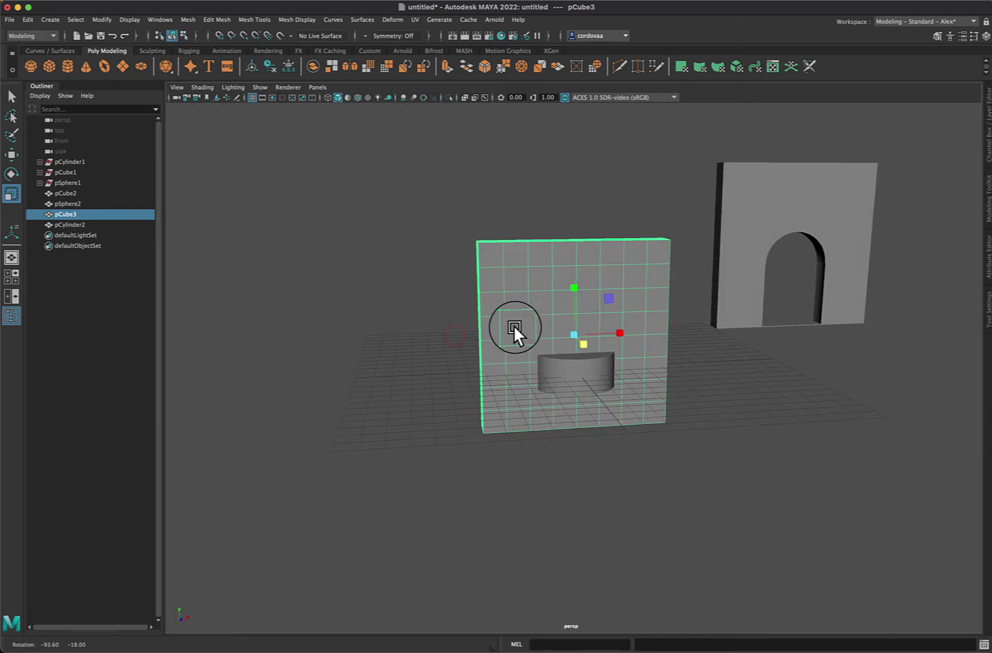
Stretch pCylinder2 along Y to roughly twice its height, partway up the panel.
left_click(594, 369)
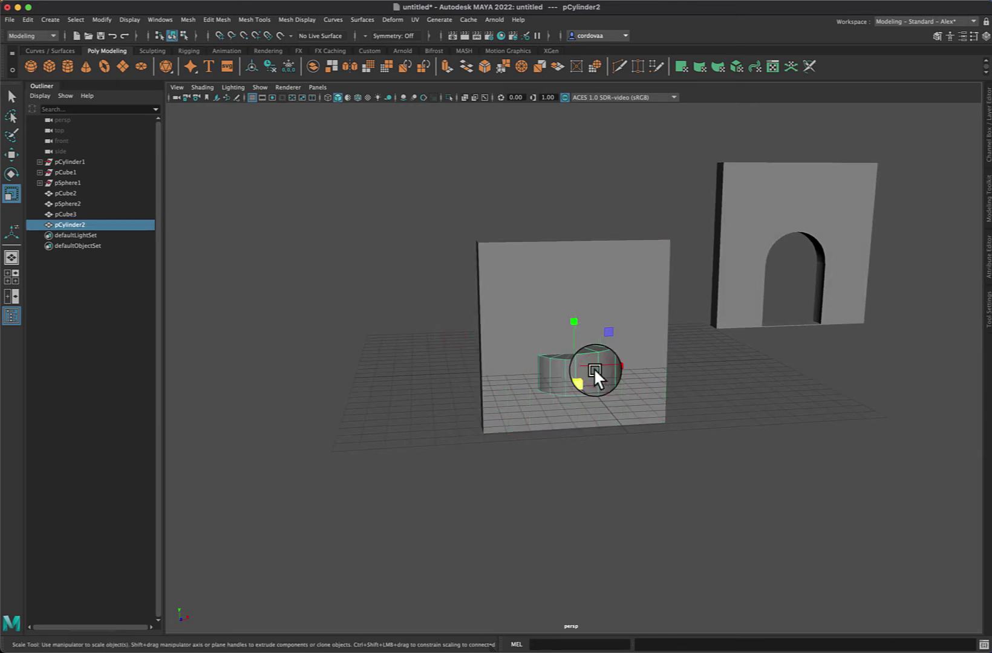
left_click_drag(575, 323, 572, 223)
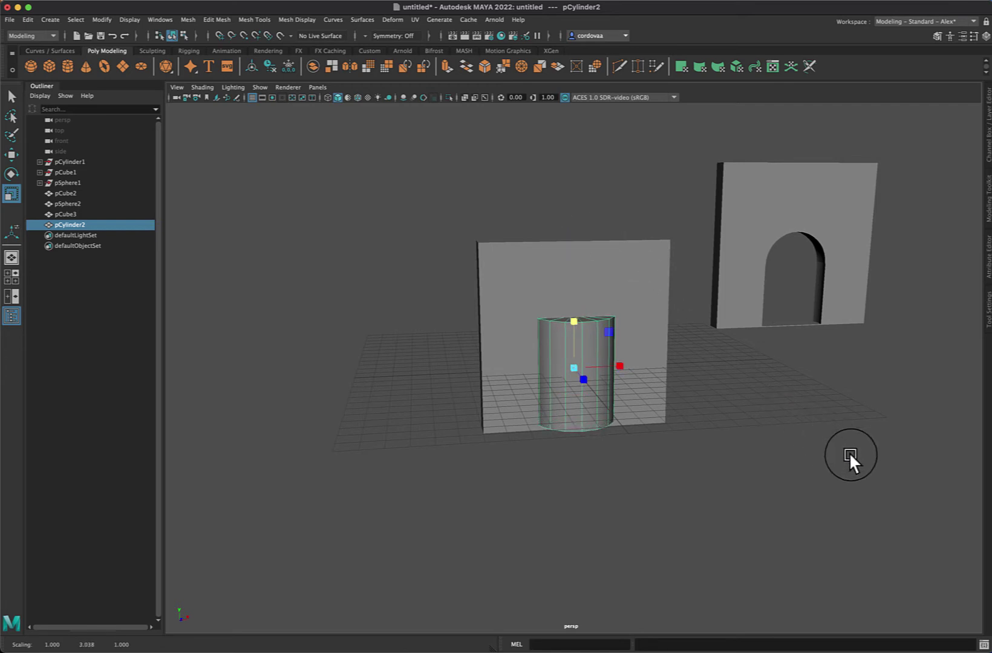
mouse_move(849, 452)
left_mouse_down("alt")
mouse_move(788, 446)
mouse_move(833, 448)
left_mouse_up("alt")
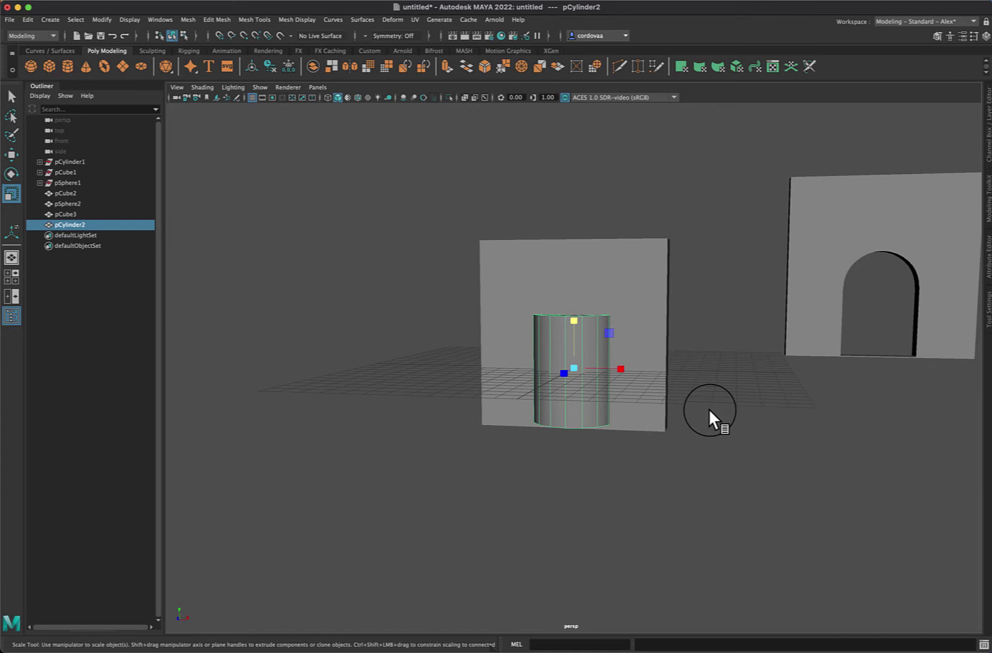
Raise pSphere2 above the cylinder and enlarge it uniformly.
left_click(68, 204)
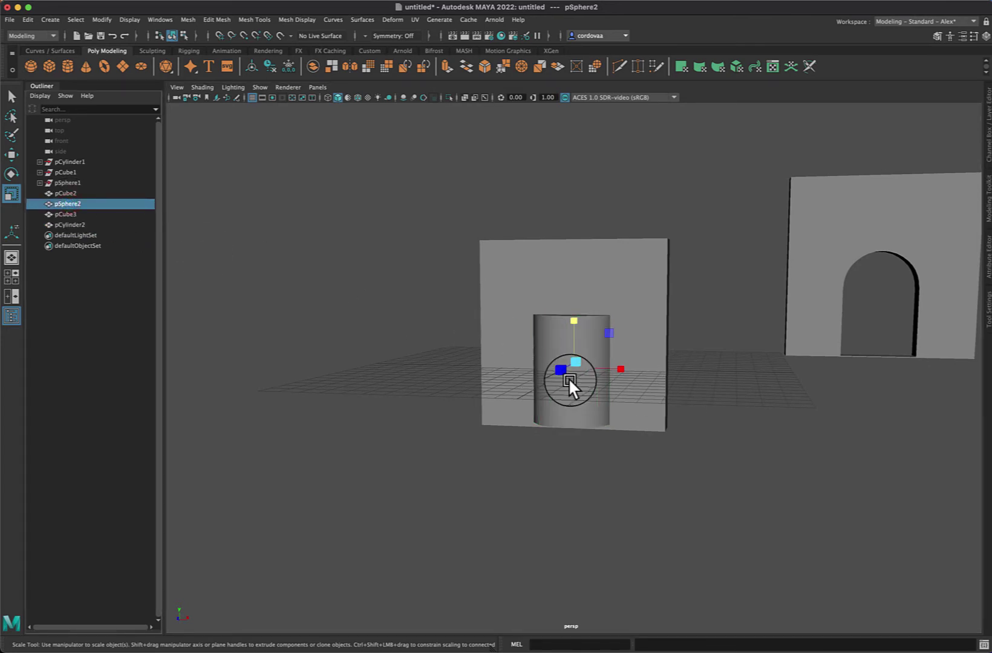
key("w")
left_click_drag(572, 313, 578, 257)
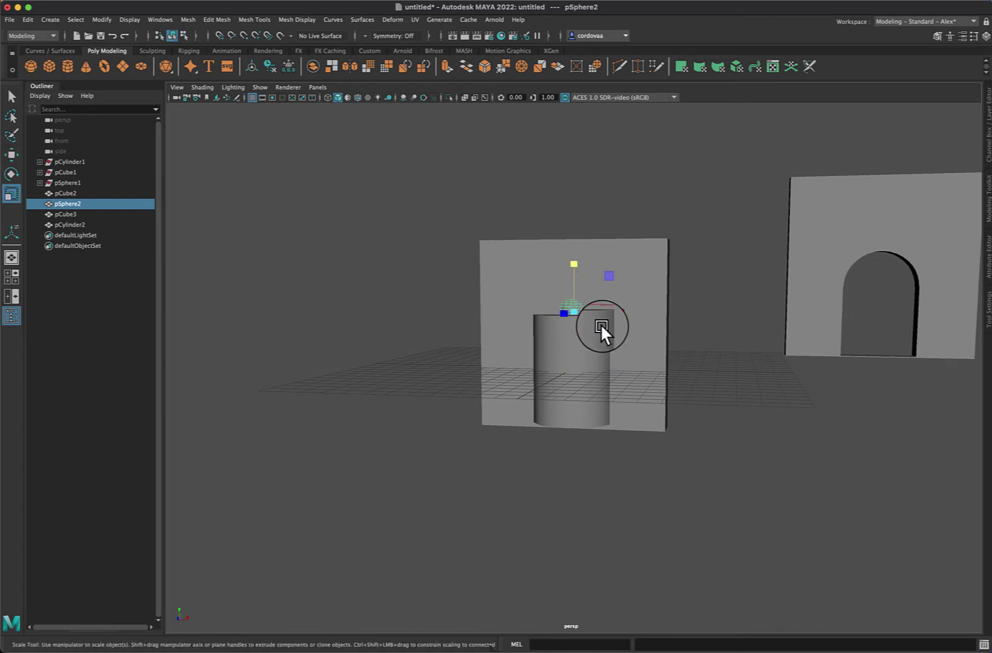
key("r")
left_click_drag(576, 308, 611, 306)
Lift the sphere to Y 3.007 onto the cylinder's top, then select the cylinder.
key("w")
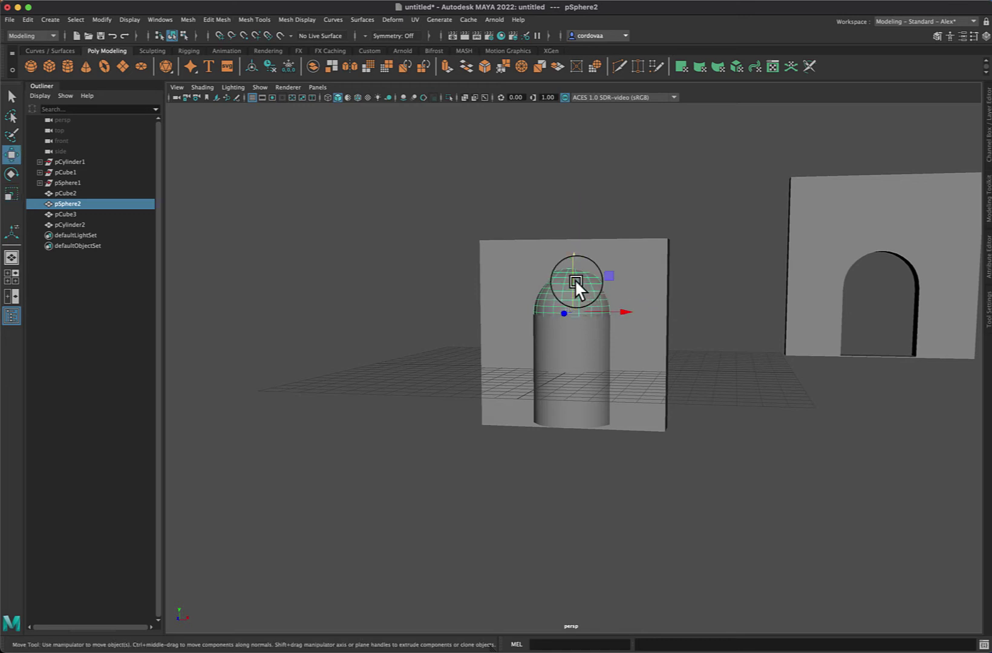
left_click_drag(574, 270, 573, 263)
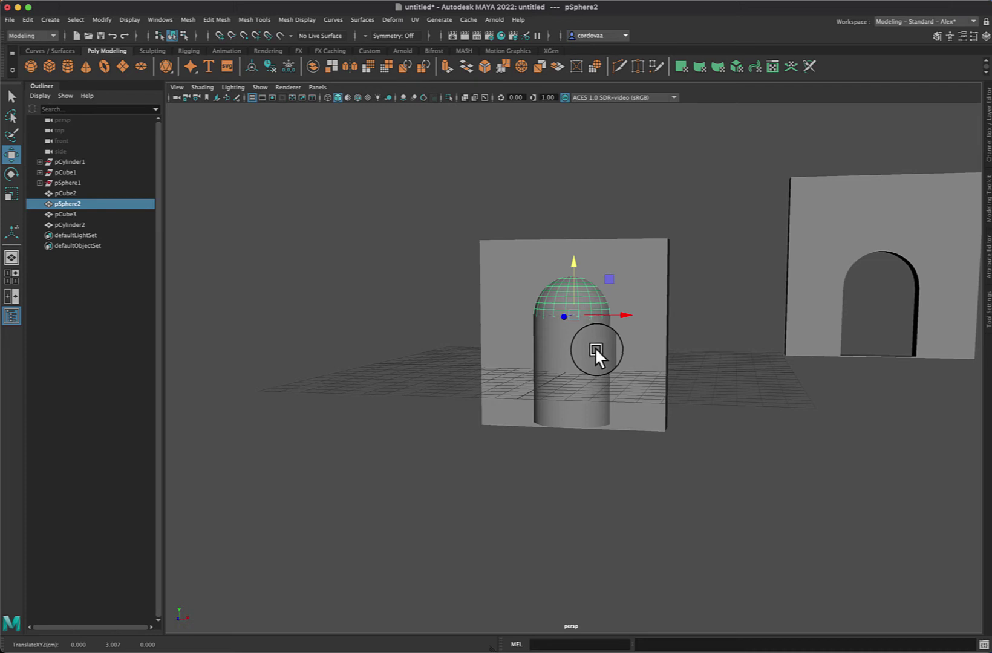
left_click(578, 338)
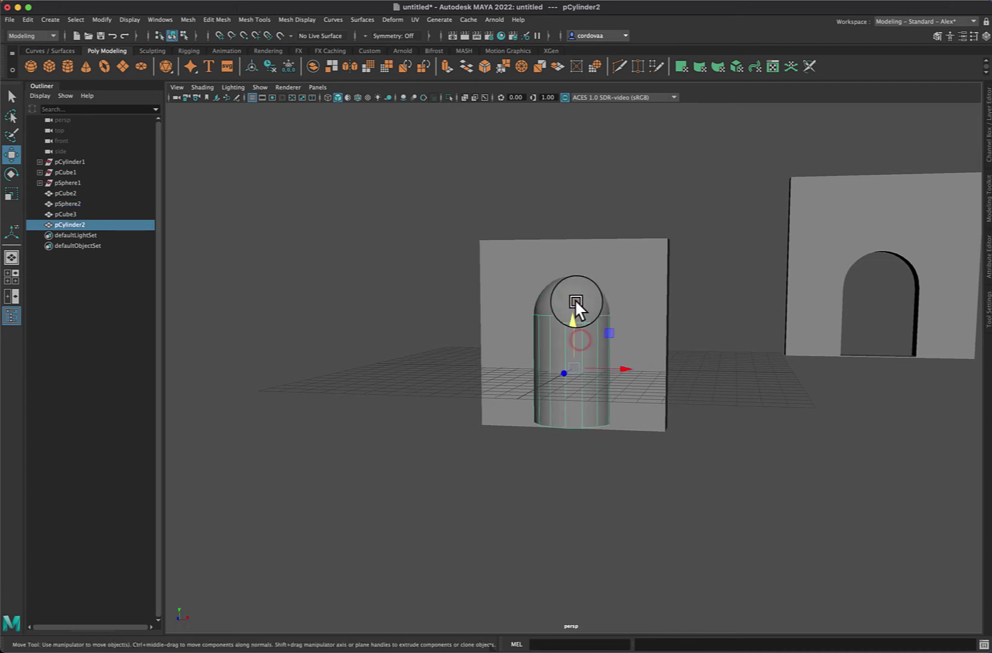
left_click(575, 301)
left_click(575, 365)
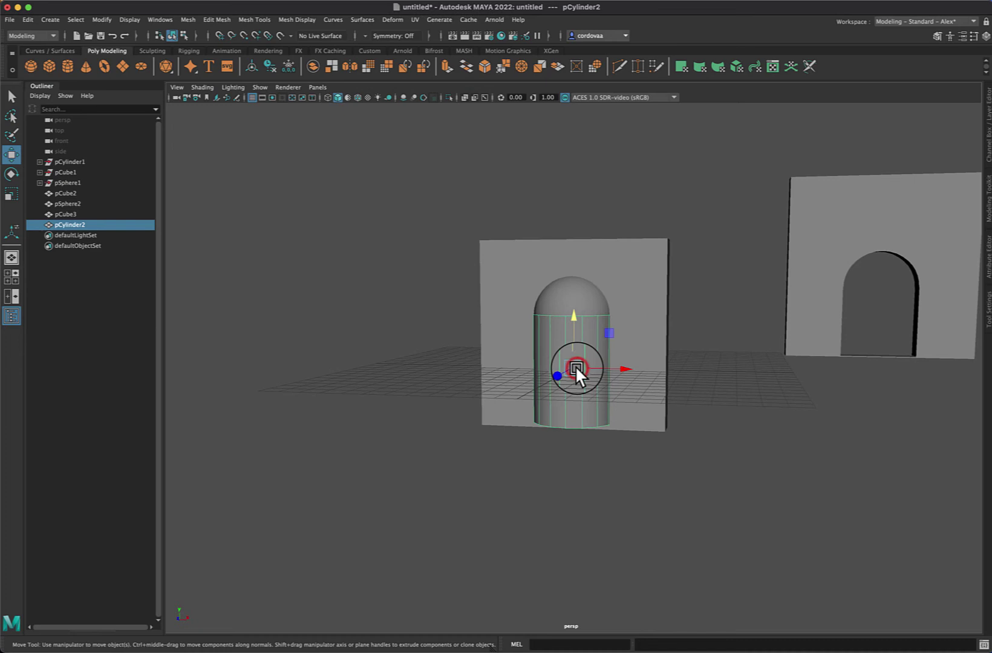
scroll(701, 314, "up", 8)
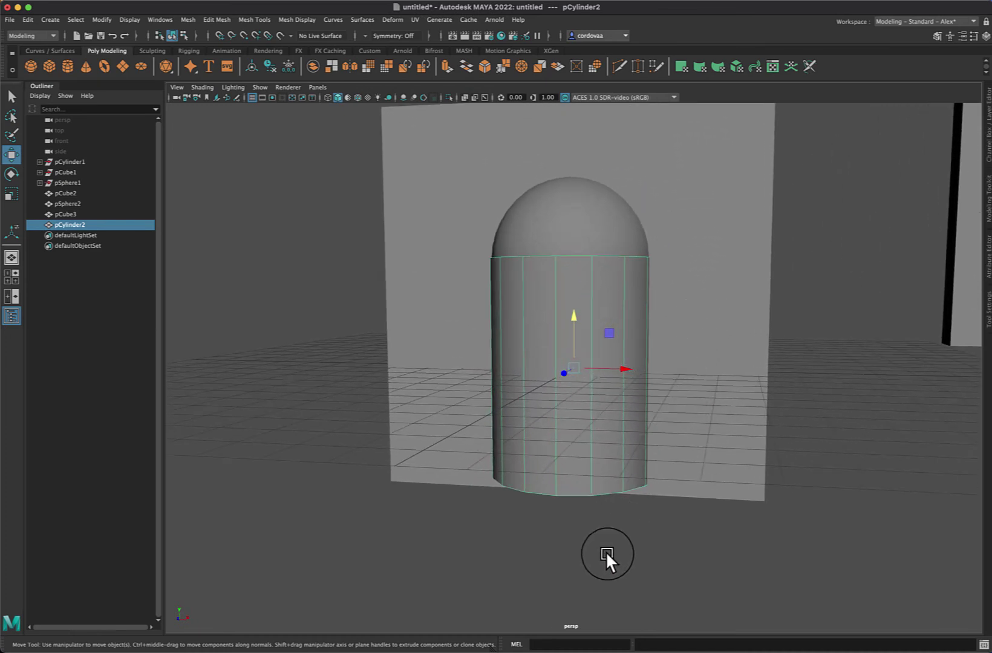
In the four-view layout, scale the sphere uniformly to 2.302 from the top view.
key("space")
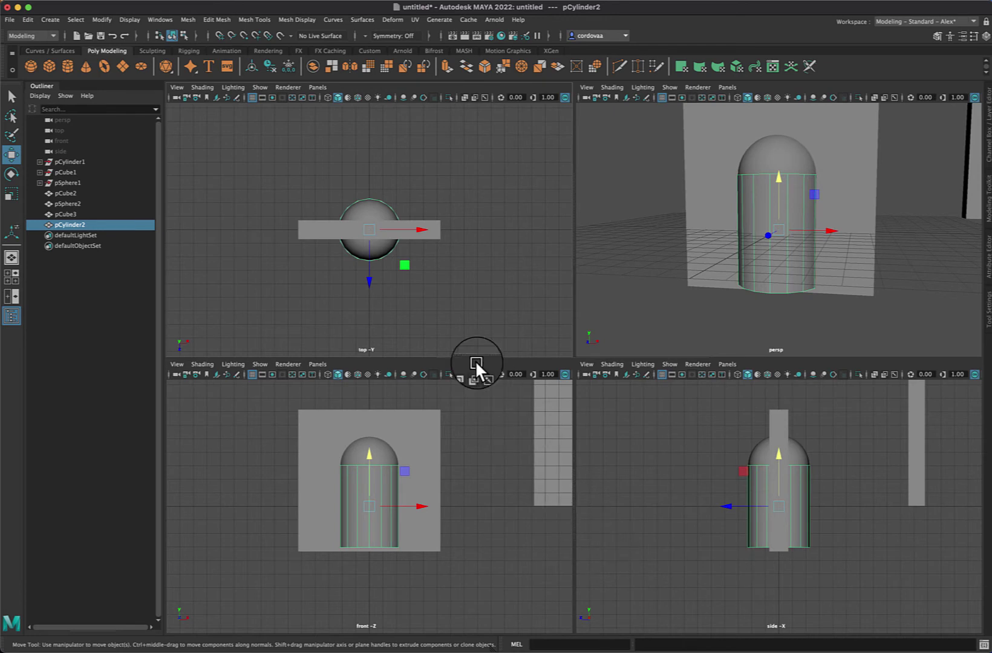
left_click(377, 216)
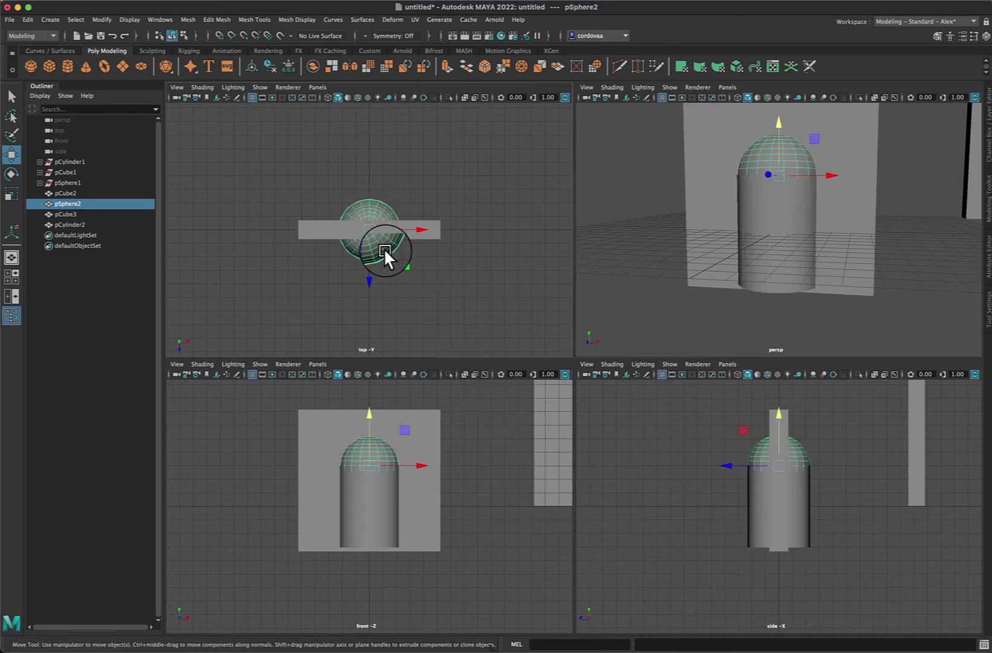
left_click(403, 189)
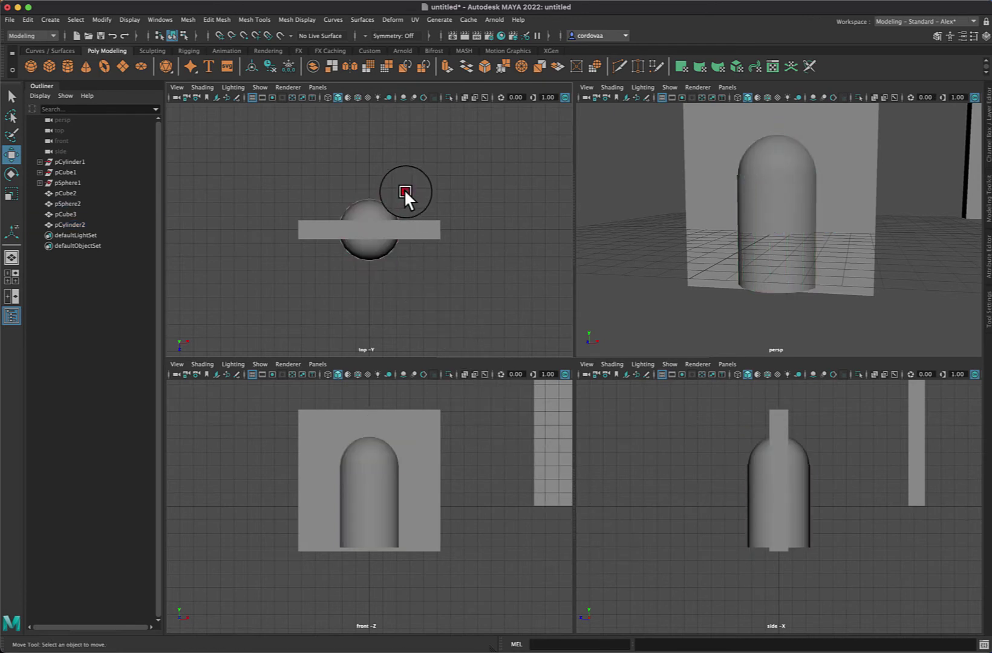
left_click(378, 206)
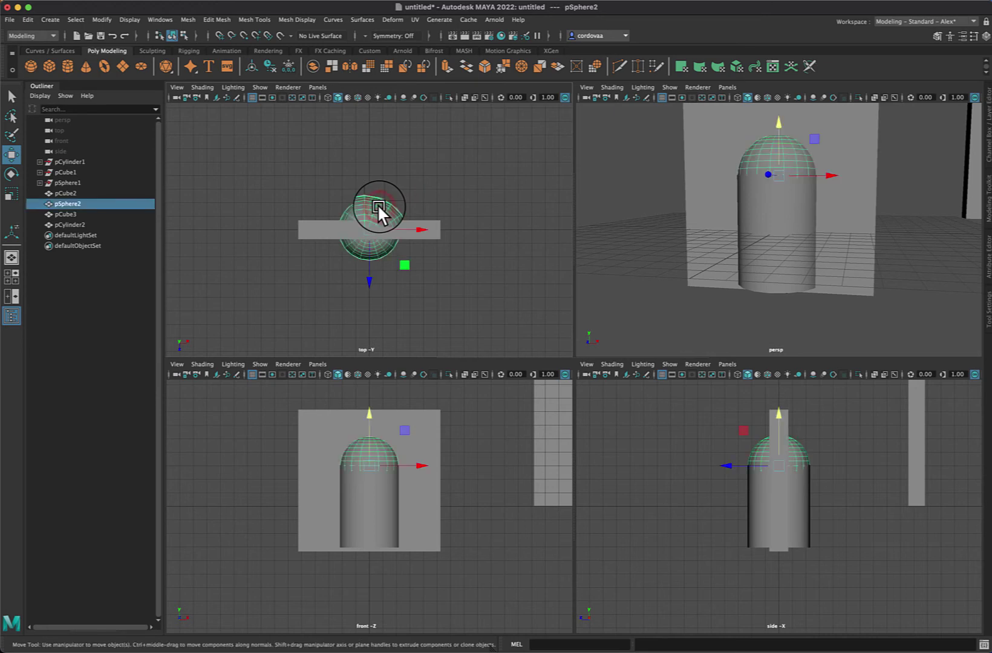
key("r")
left_click_drag(376, 213, 369, 231)
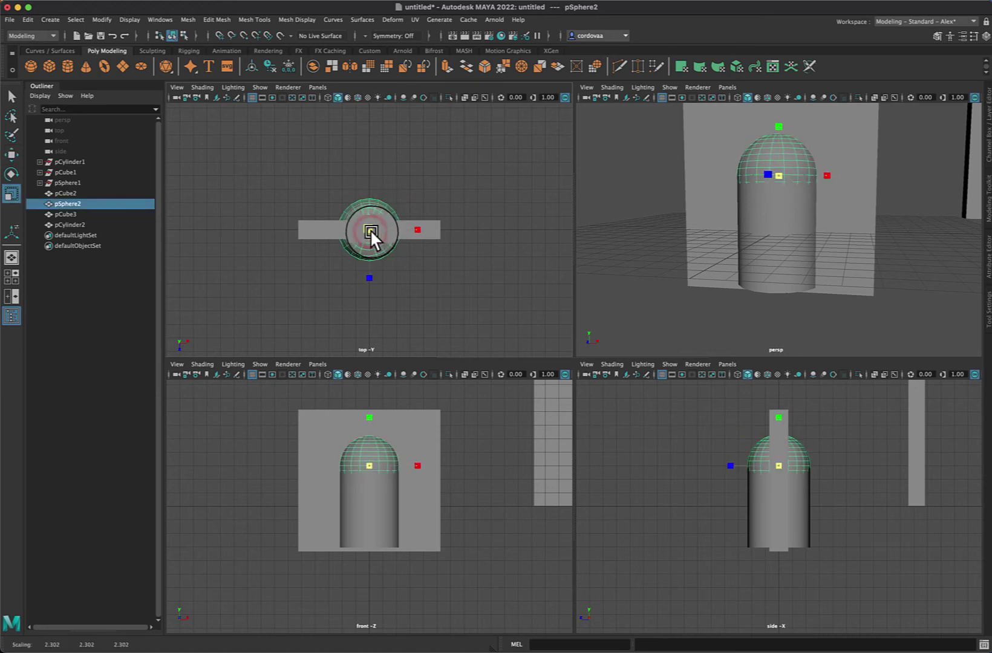
left_click(647, 232)
Shrink the cylinder slightly to 1.009 × 3.064 × 1.009 so it meets the dome.
left_click(767, 197)
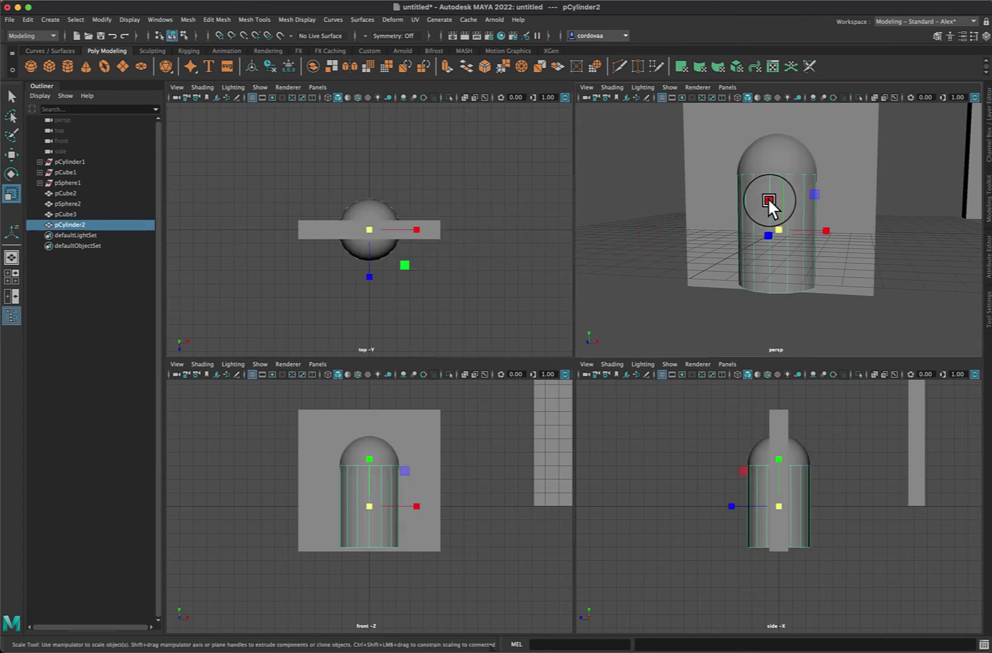
left_click_drag(367, 225, 369, 226)
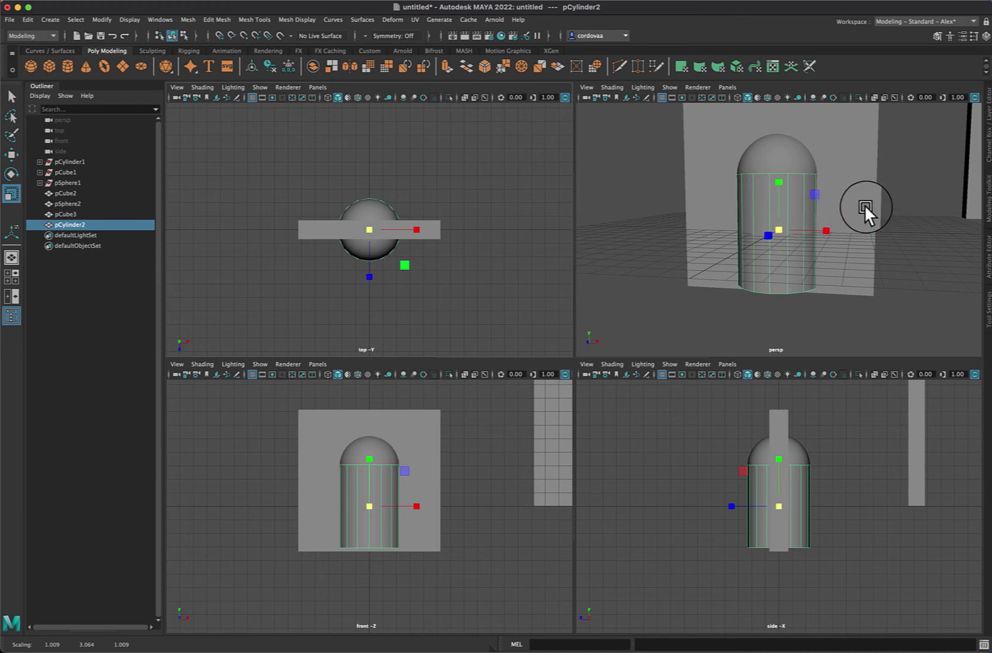
left_click(898, 202)
Back in the perspective view, select the wall, then add the sphere and cylinder.
key("space")
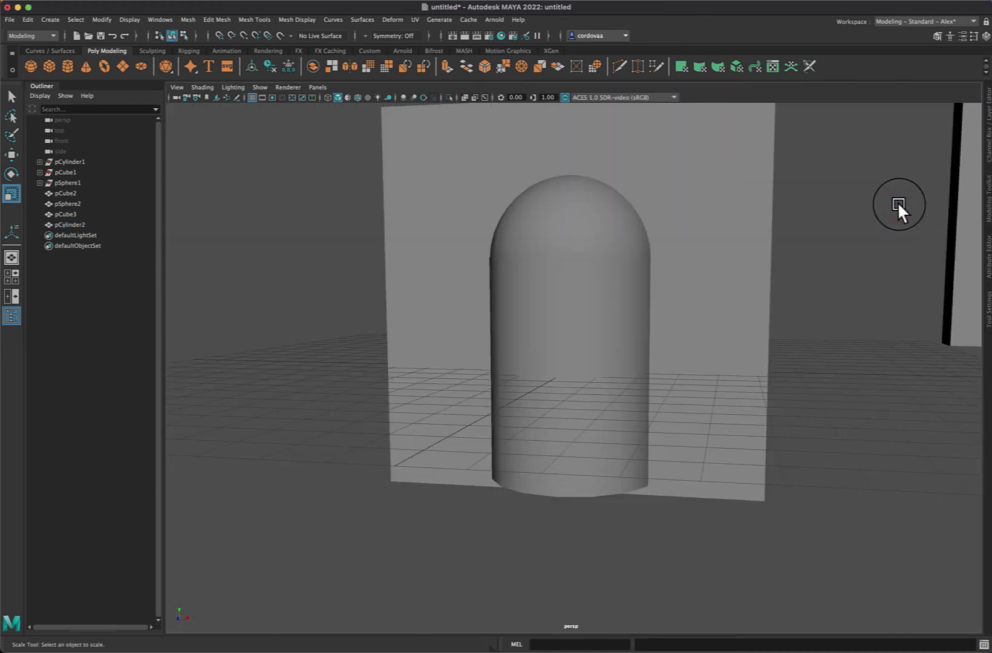
left_click(702, 233)
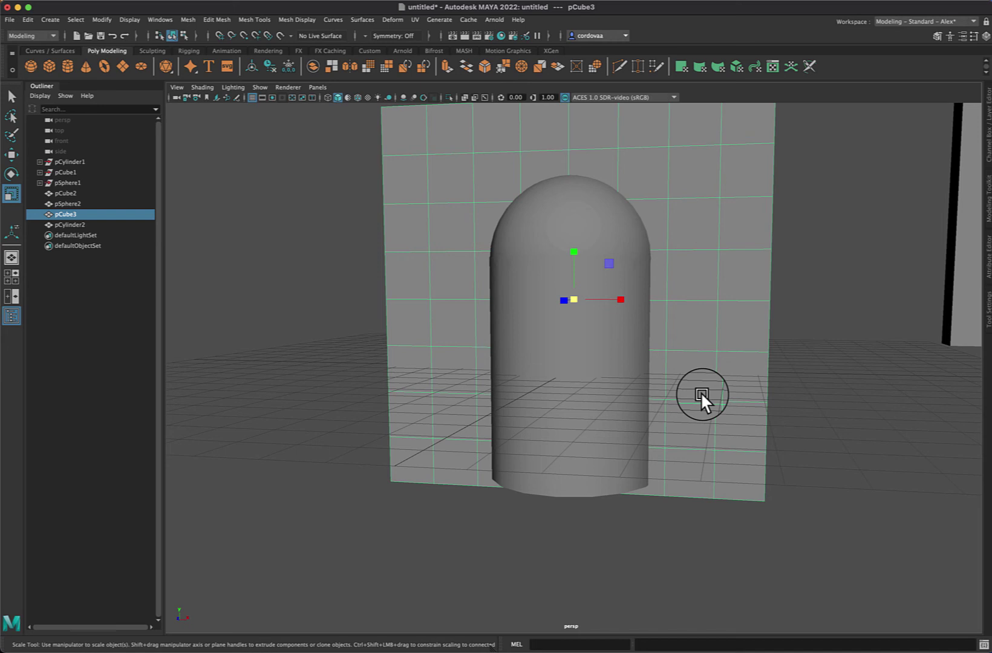
left_click(566, 208, "shift")
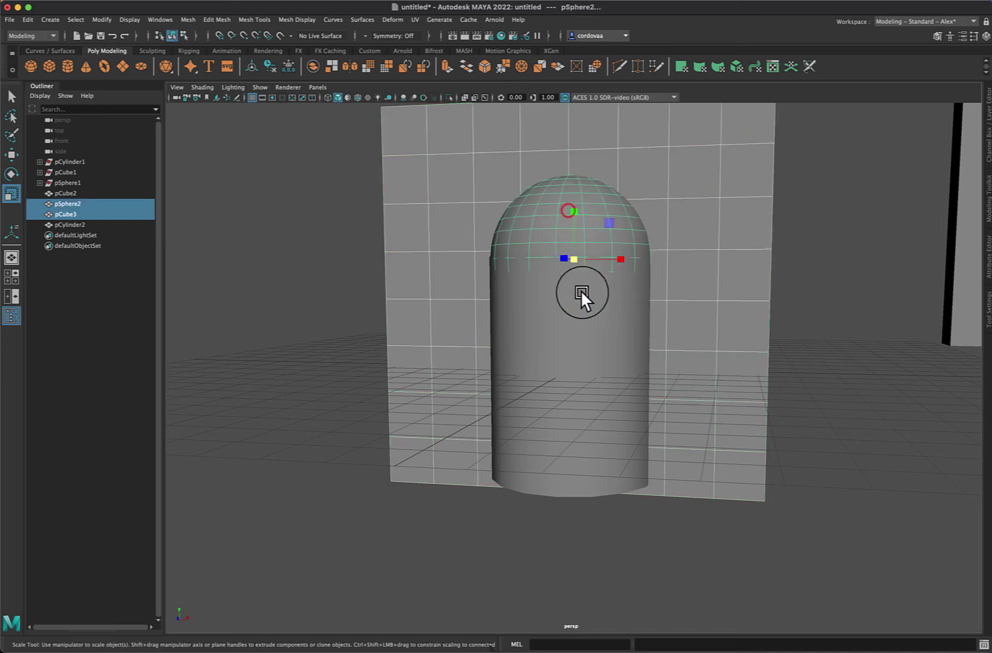
left_click(558, 321, "shift")
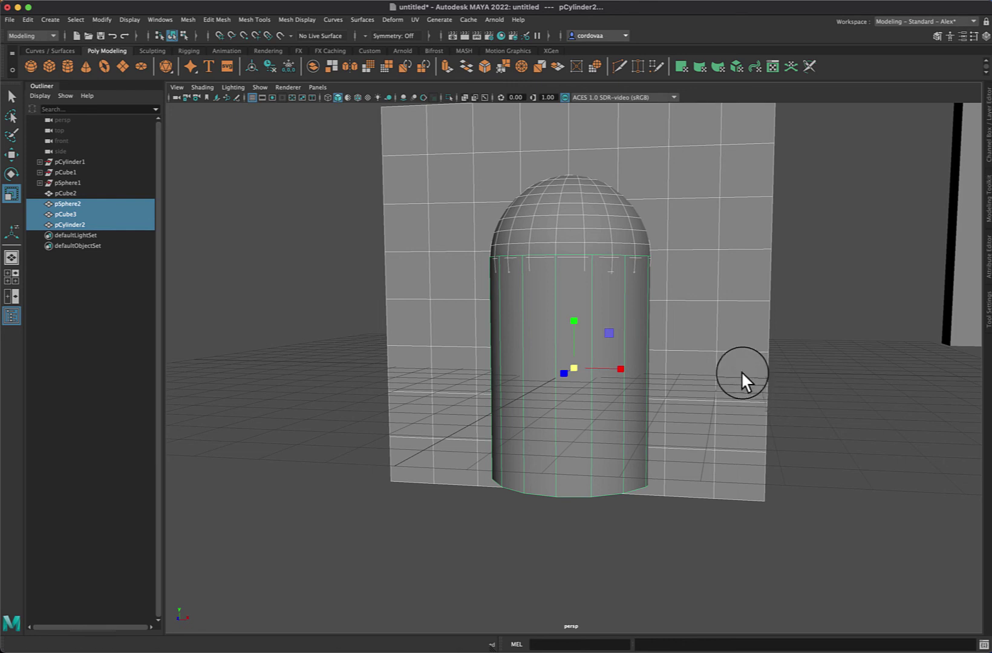
Apply Mesh > Booleans > Difference to cut the capsule shape out of the wall.
left_click(190, 19)
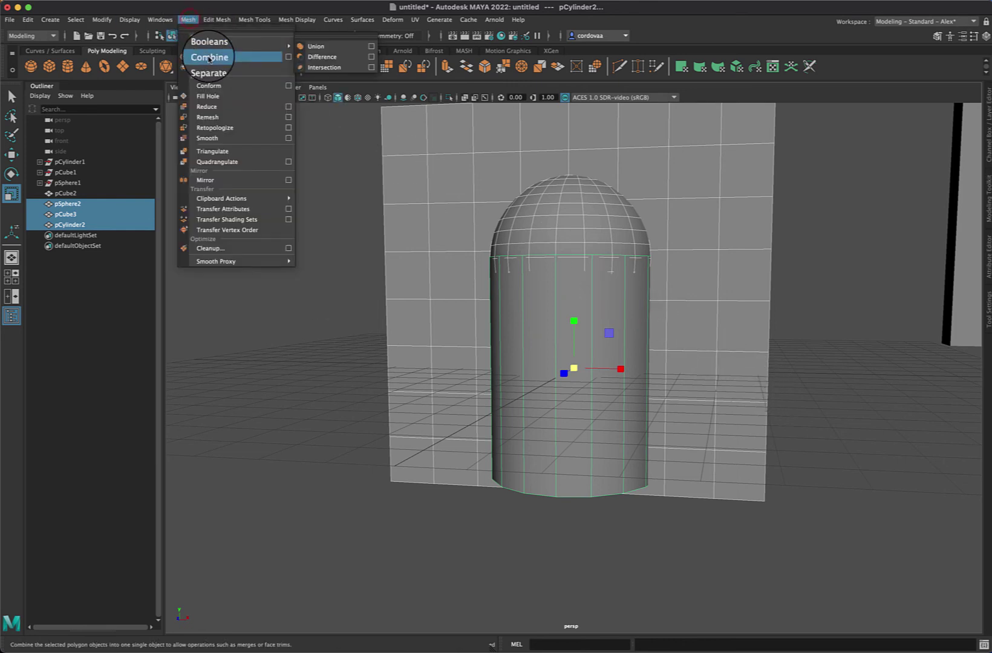
mouse_move(255, 41)
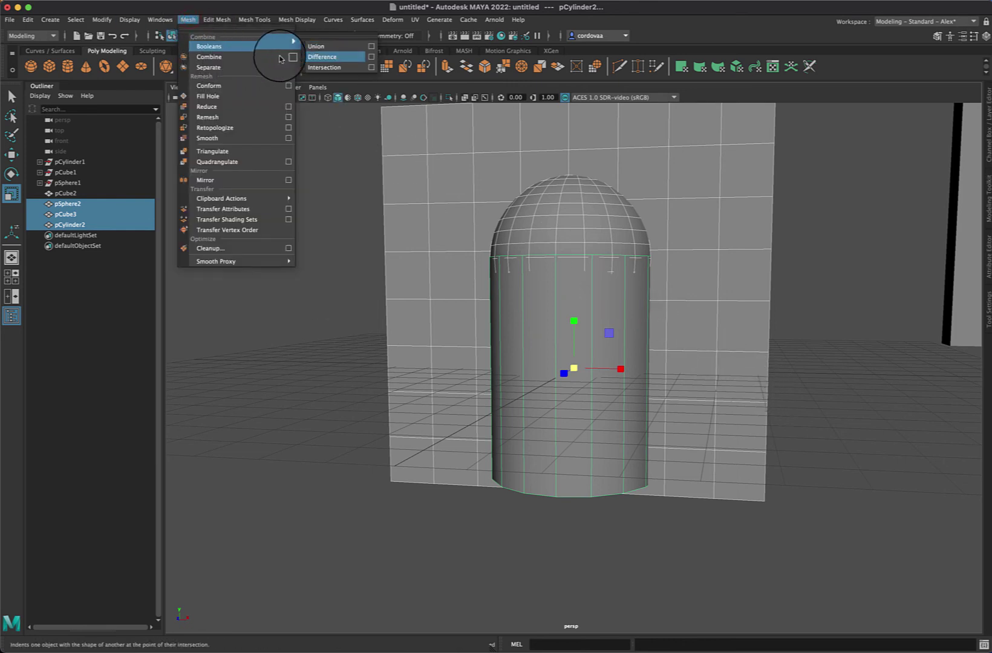
left_click(321, 53)
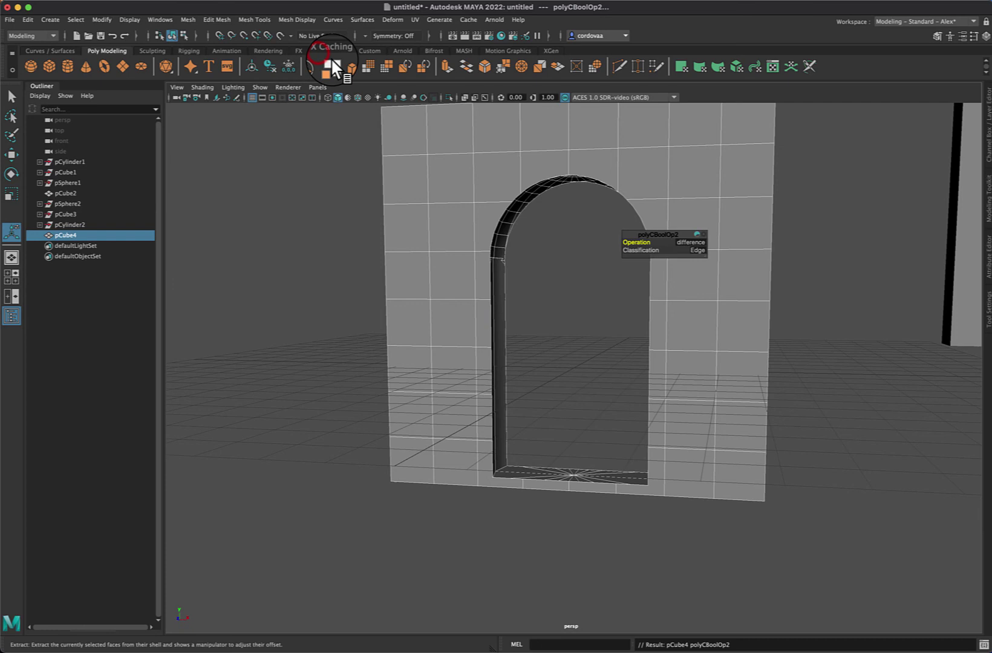
left_click(798, 288)
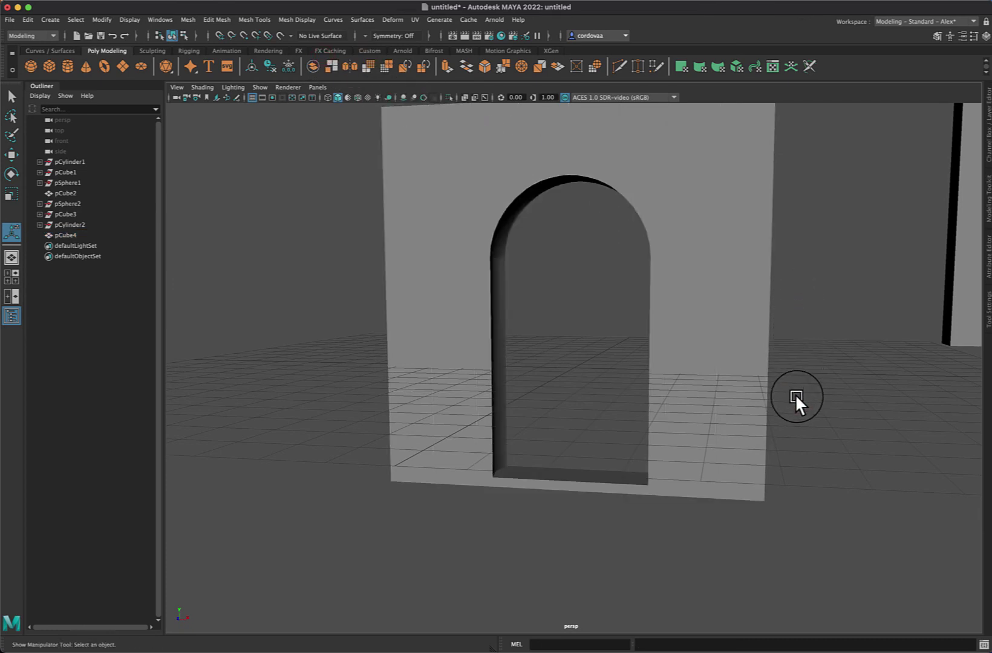
mouse_move(795, 394)
left_mouse_down("alt")
mouse_move(820, 397)
mouse_move(790, 402)
mouse_move(809, 394)
mouse_move(798, 396)
left_mouse_up("alt")
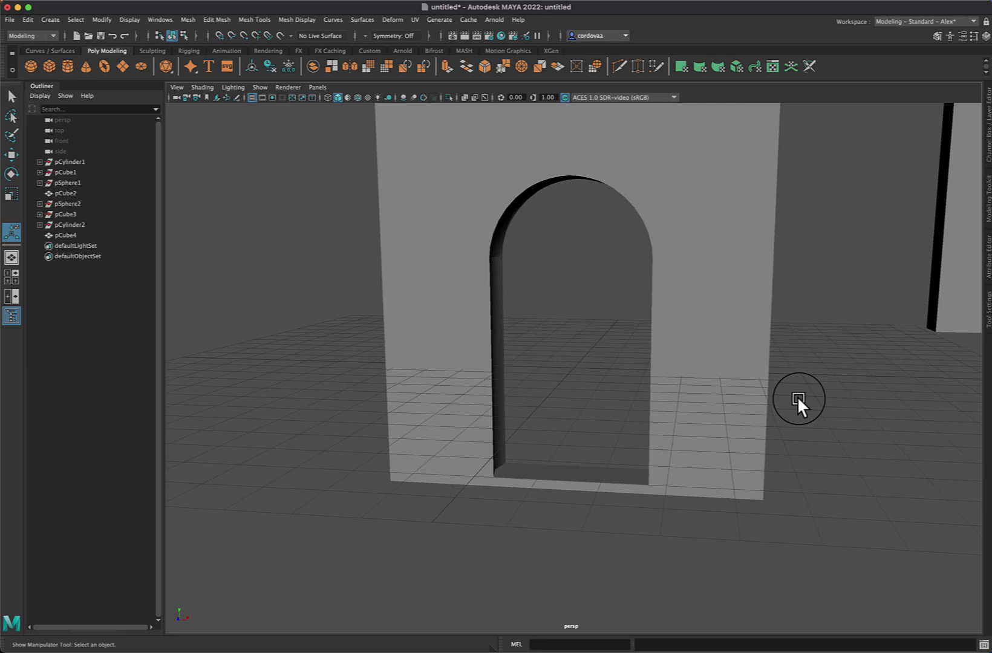